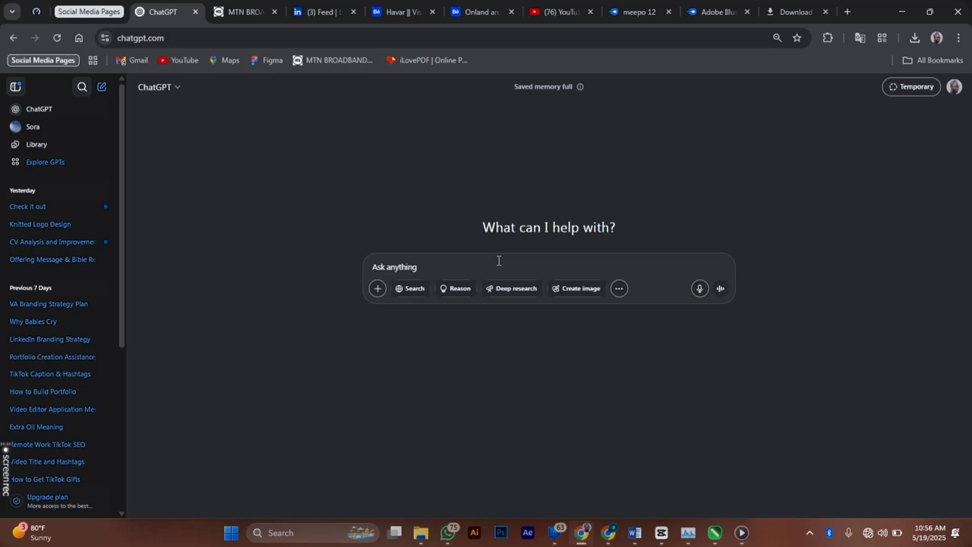
Step: Find the client's reference Pearl Kitchen flyer in the WhatsApp chat and try downloading it
{"action": "left_click", "coordinate": [901, 11]}
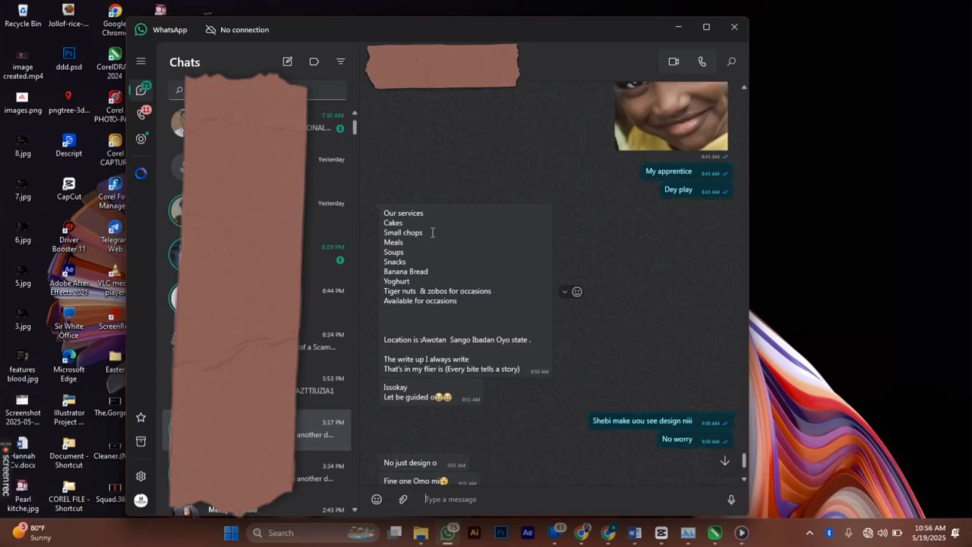
{"action": "scroll", "coordinate": [439, 228], "scroll_direction": "up", "scroll_amount": 5}
{"action": "scroll", "coordinate": [439, 224], "scroll_direction": "up", "scroll_amount": 7}
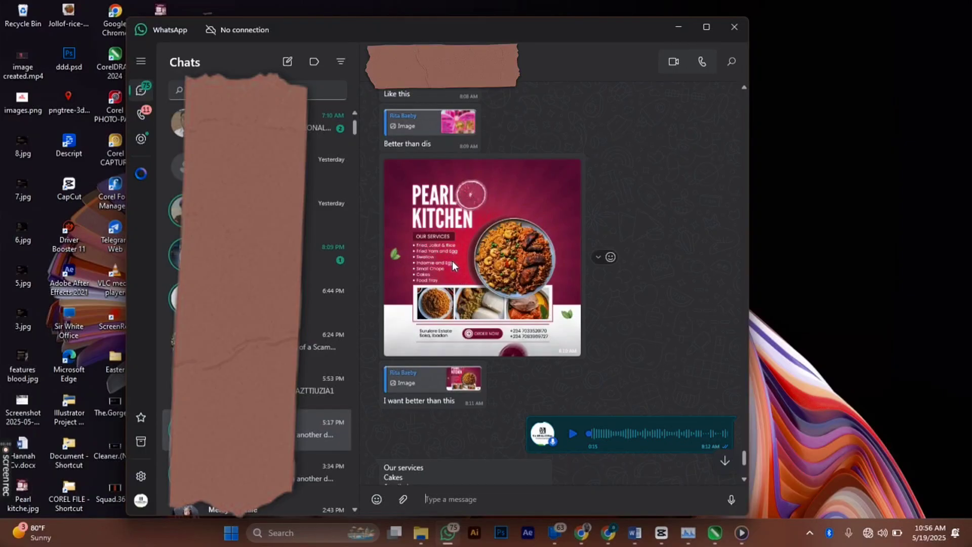
{"action": "scroll", "coordinate": [461, 242], "scroll_direction": "up", "scroll_amount": 3}
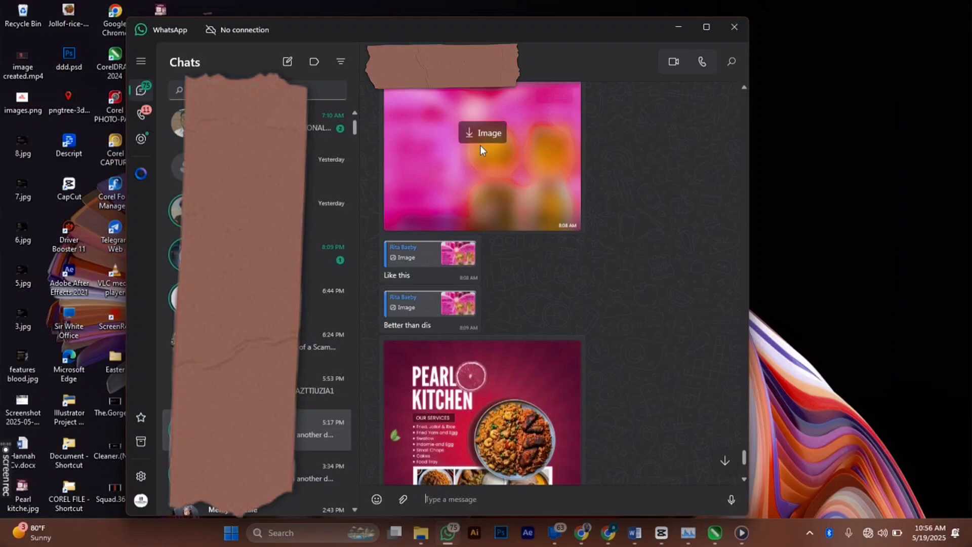
{"action": "left_click", "coordinate": [481, 141]}
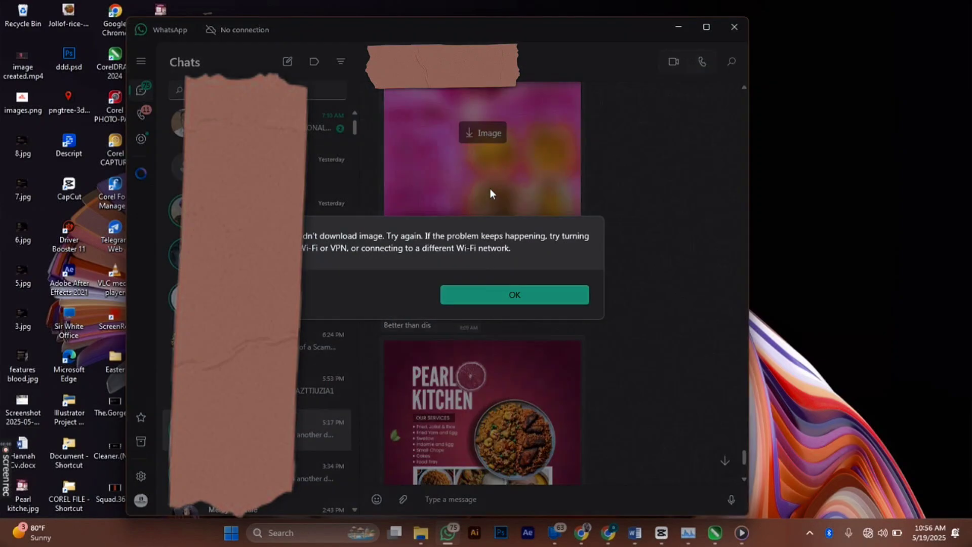
{"action": "left_click", "coordinate": [516, 296]}
Step: Select the client's services and location message, then return to ChatGPT
{"action": "scroll", "coordinate": [520, 290], "scroll_direction": "down", "scroll_amount": 7}
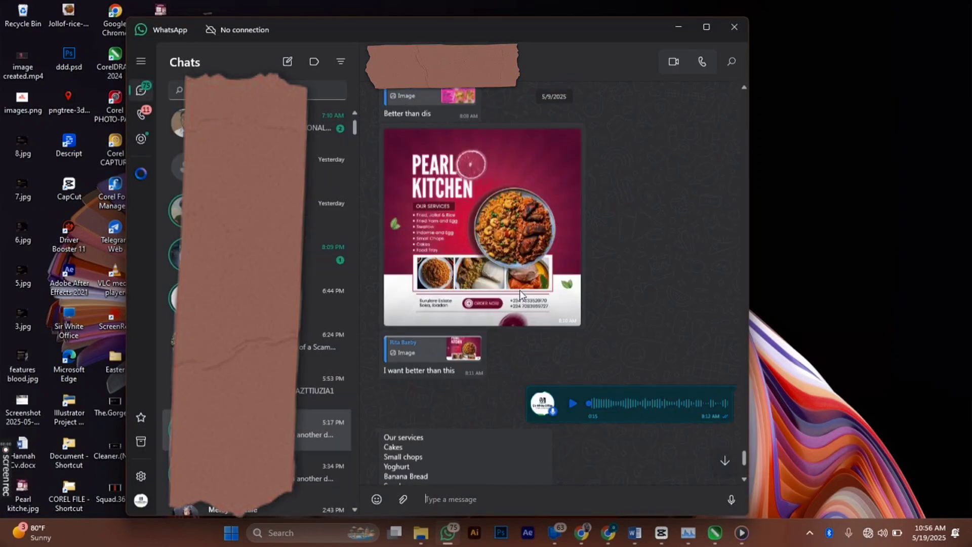
{"action": "scroll", "coordinate": [520, 290], "scroll_direction": "down", "scroll_amount": 1}
{"action": "left_click_drag", "start_coordinate": [384, 225], "coordinate": [530, 390]}
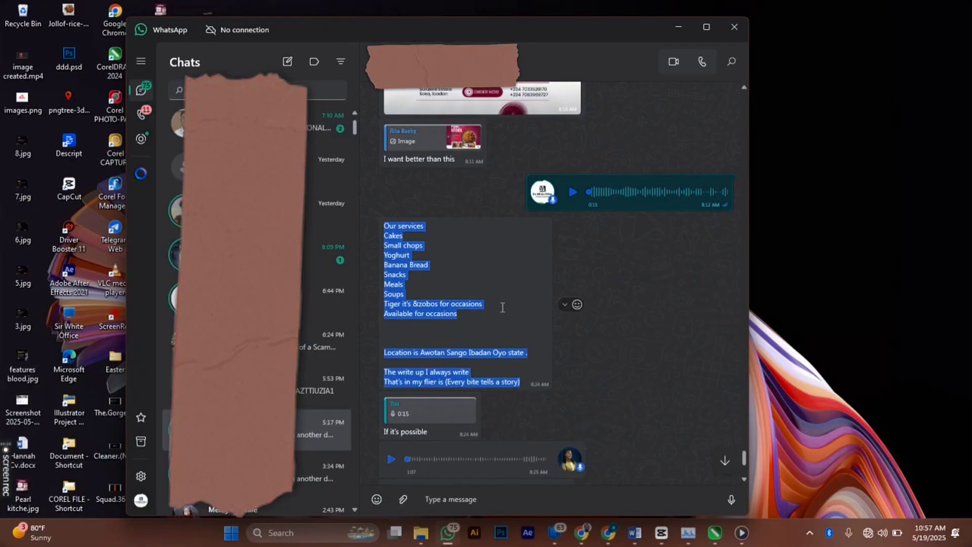
{"action": "key", "text": "alt+Tab"}
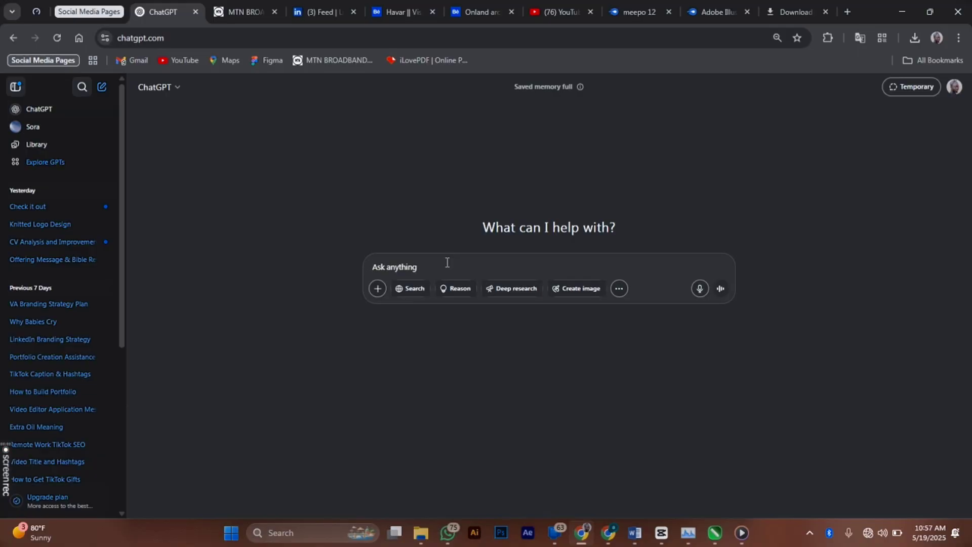
Step: Paste the Pearl Kitchen catering-flyer prompt and review its opening lines and tagline
{"action": "key", "text": "ctrl+v"}
{"action": "scroll", "coordinate": [459, 300], "scroll_direction": "down", "scroll_amount": 5}
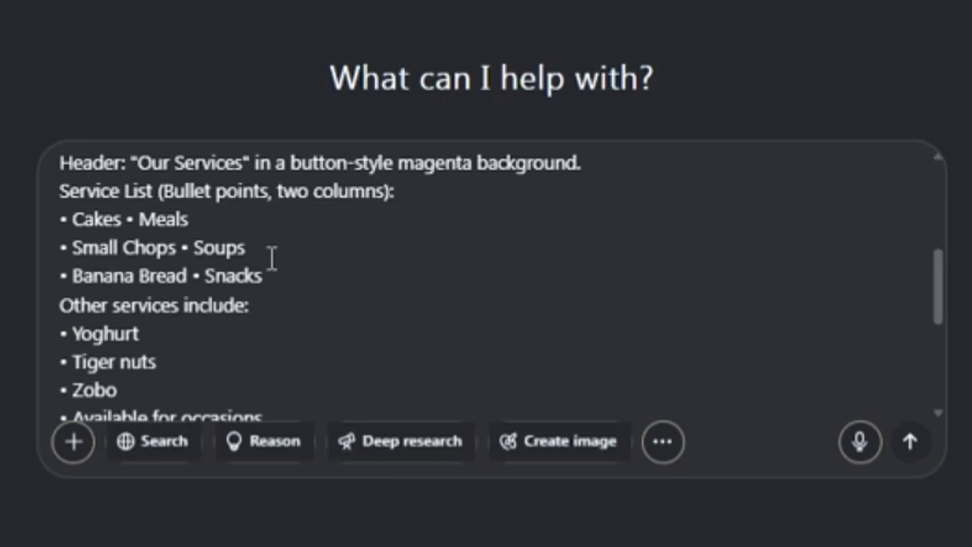
{"action": "scroll", "coordinate": [272, 258], "scroll_direction": "up", "scroll_amount": 5}
{"action": "left_click", "coordinate": [220, 163]}
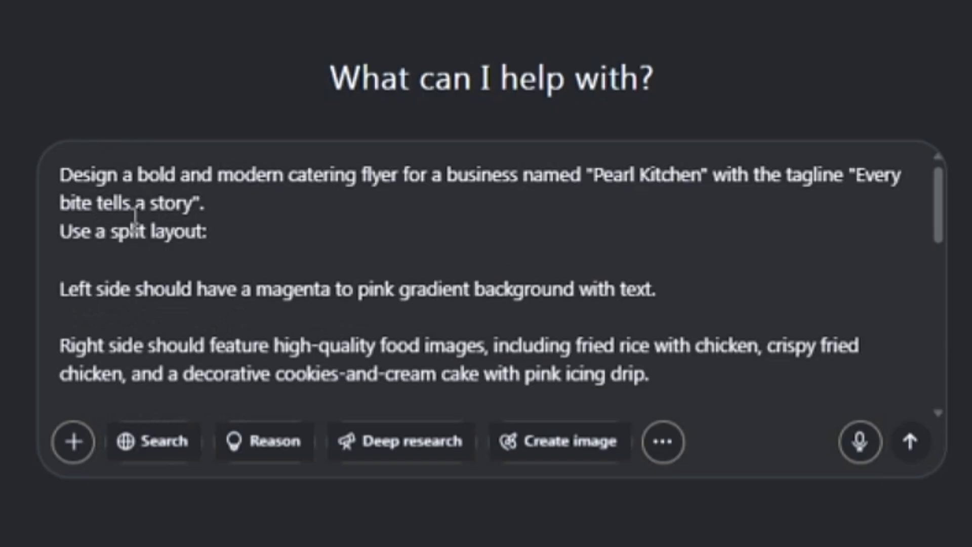
{"action": "key", "text": "Right"}
{"action": "key", "text": "Down"}
{"action": "key", "text": "Down"}
{"action": "key", "text": "Down"}
{"action": "key", "text": "Down"}
{"action": "left_click", "coordinate": [251, 215]}
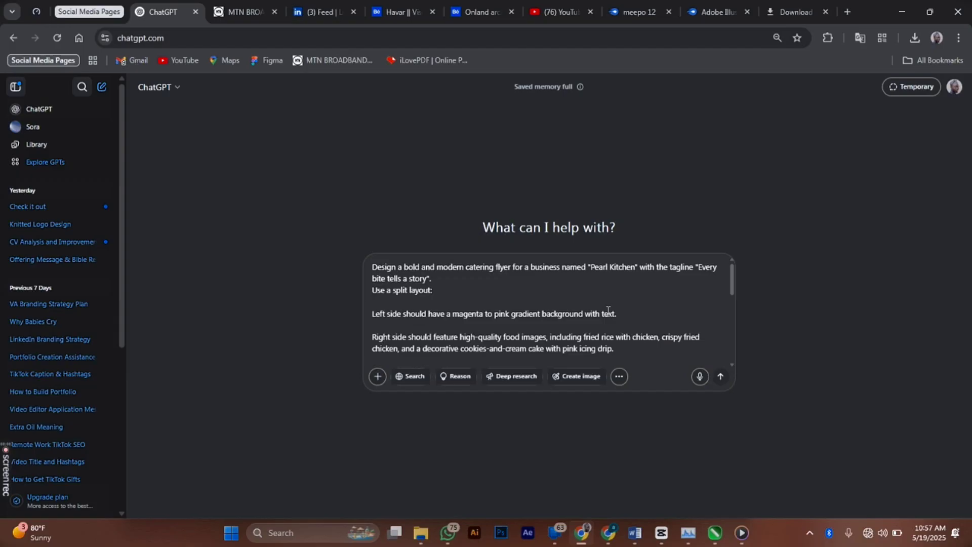
Step: Recheck the WhatsApp chat, then read through the prompt's services, contact details and style brief
{"action": "key", "text": "alt+Tab"}
{"action": "scroll", "coordinate": [508, 403], "scroll_direction": "up", "scroll_amount": 10}
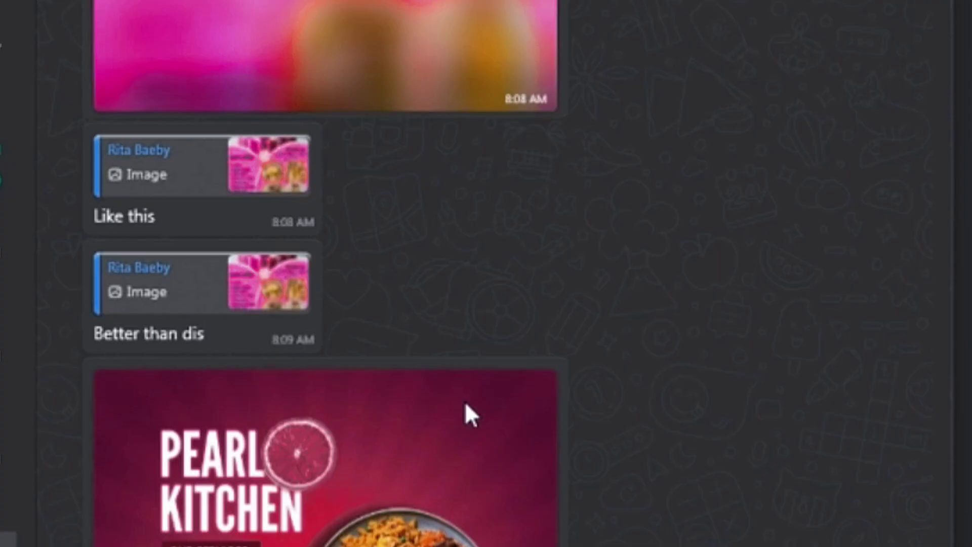
{"action": "key", "text": "alt+Tab"}
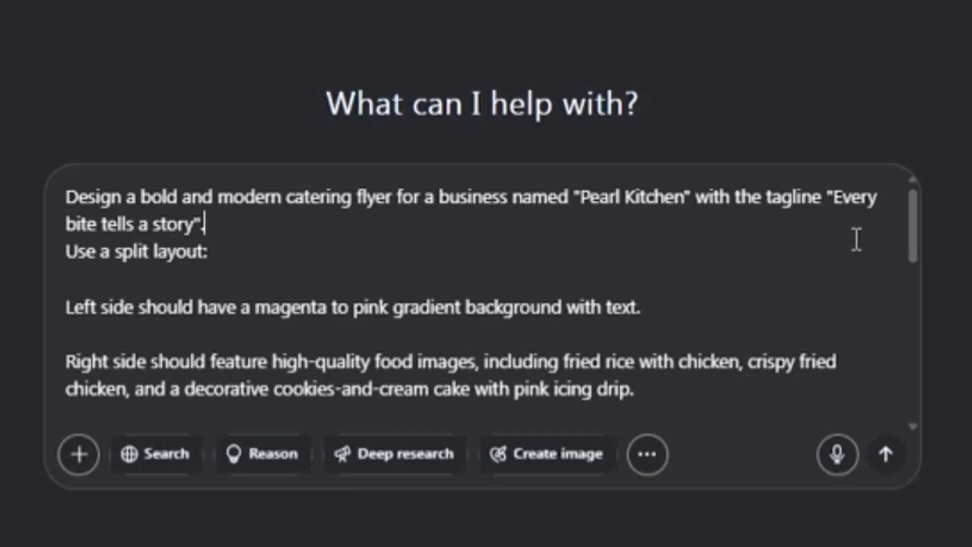
{"action": "left_click_drag", "start_coordinate": [912, 241], "coordinate": [899, 269]}
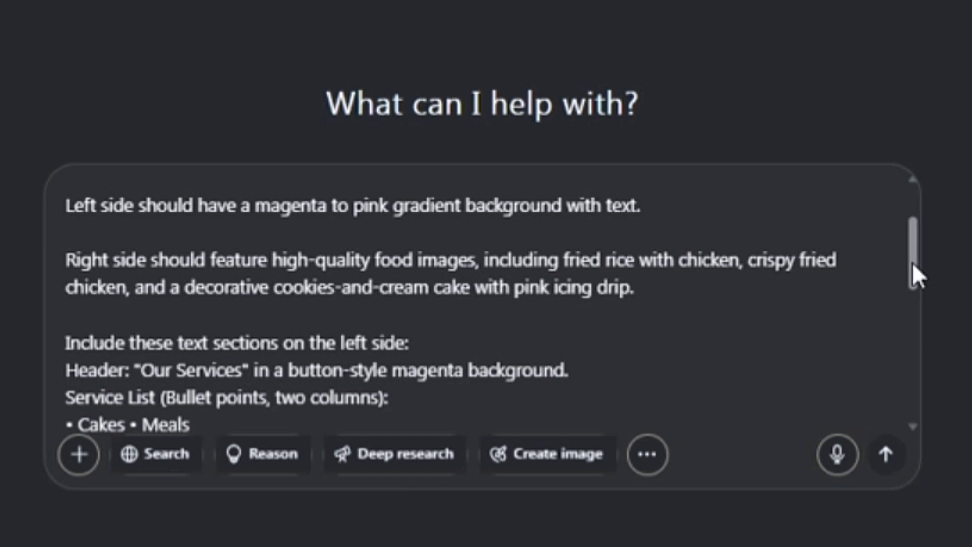
{"action": "left_click_drag", "start_coordinate": [908, 269], "coordinate": [914, 291]}
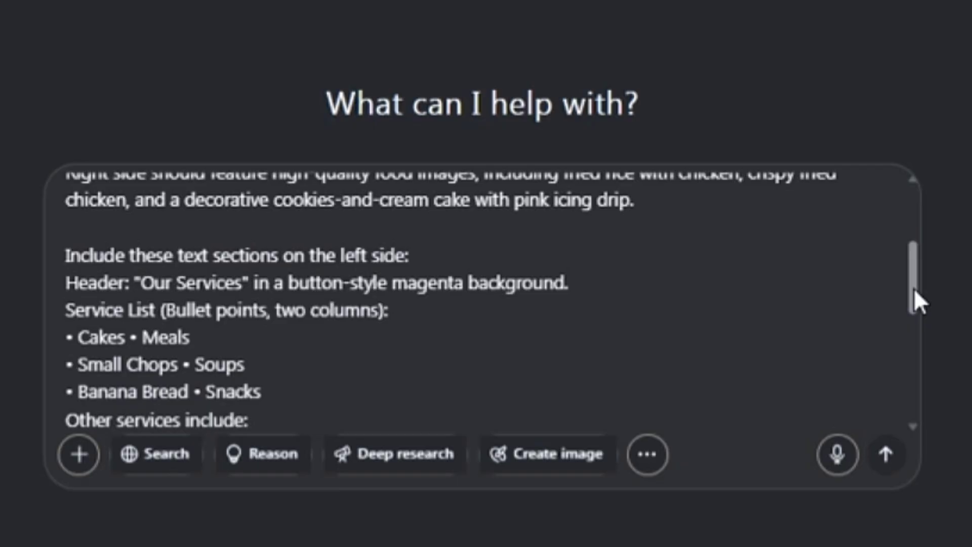
{"action": "left_click_drag", "start_coordinate": [914, 290], "coordinate": [912, 303]}
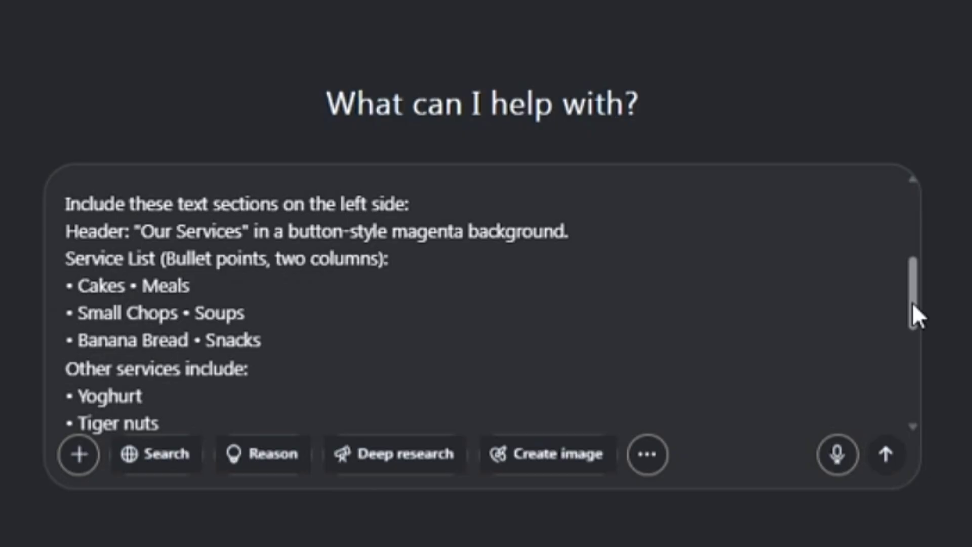
{"action": "left_click_drag", "start_coordinate": [914, 303], "coordinate": [921, 399]}
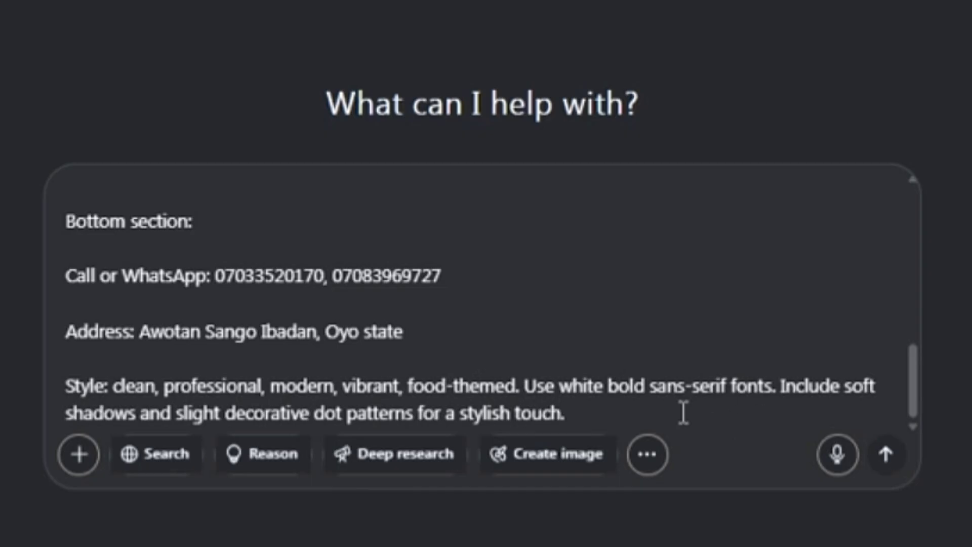
Step: Append 'Follow this prompt, act as a prompt engineer and optimise this prompt in a better way for me to get a better result'
{"action": "left_click", "coordinate": [601, 410]}
{"action": "type", "text": "Follow t"}
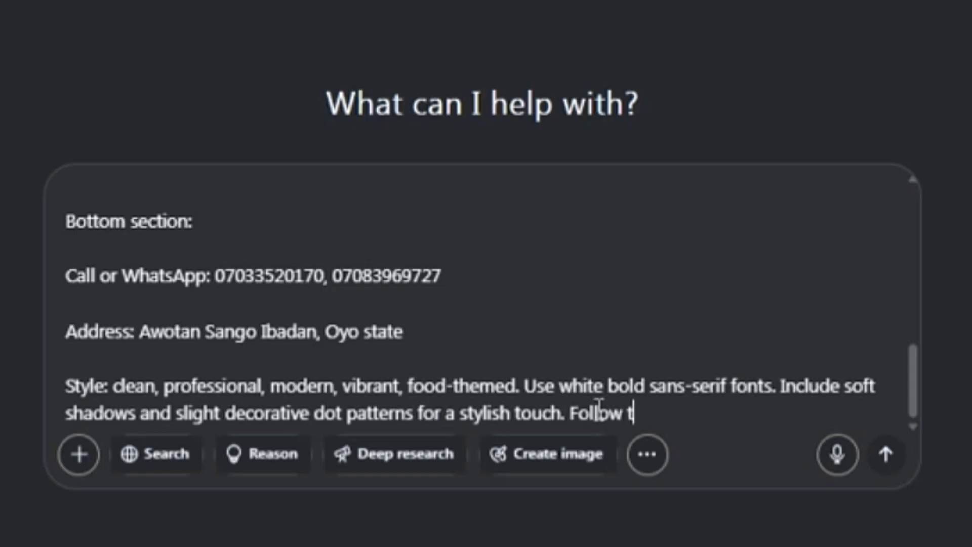
{"action": "type", "text": "his promp"}
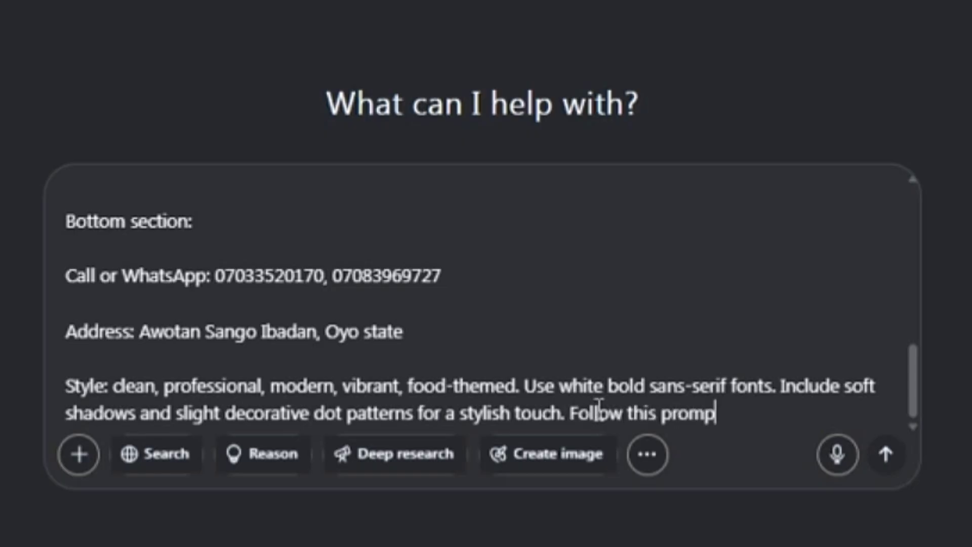
{"action": "type", "text": "t, ad"}
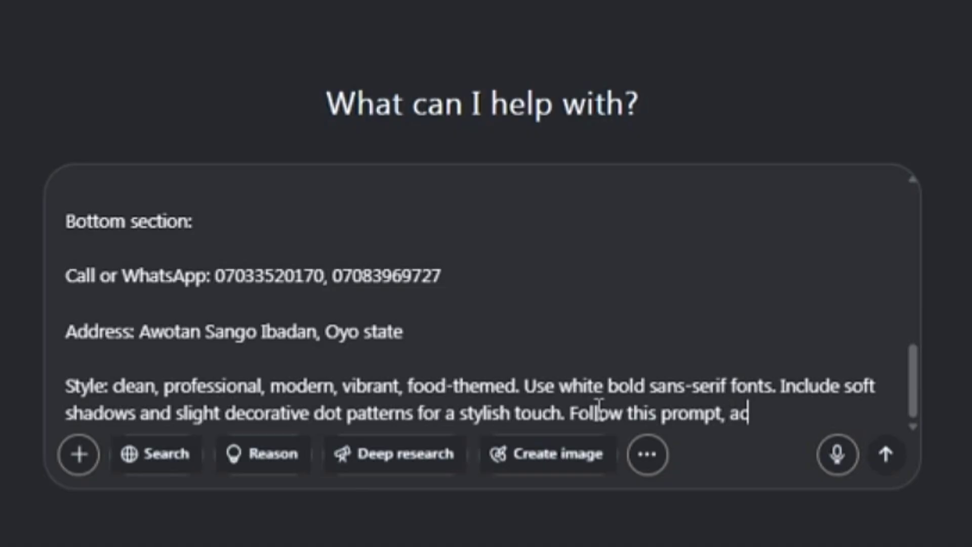
{"action": "type", "text": "t as a "}
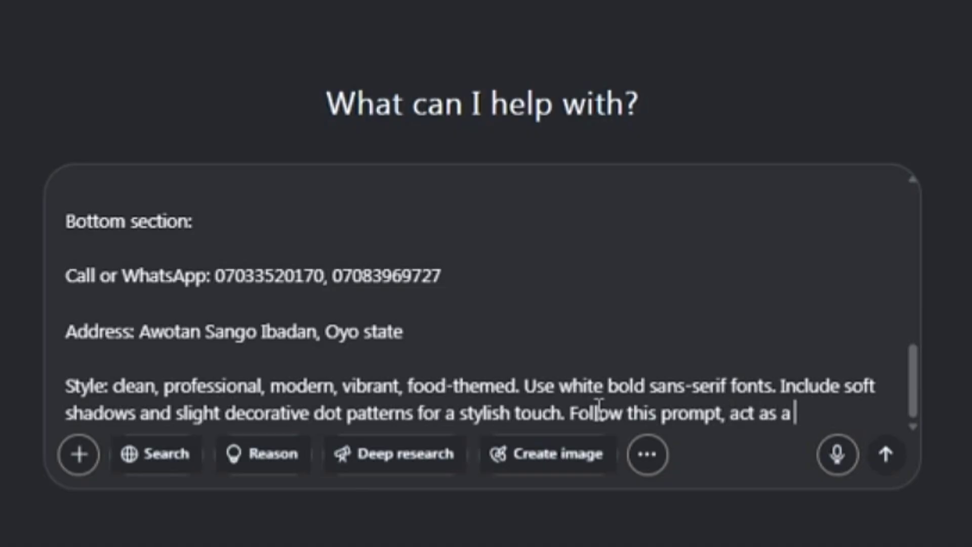
{"action": "type", "text": "prompt"}
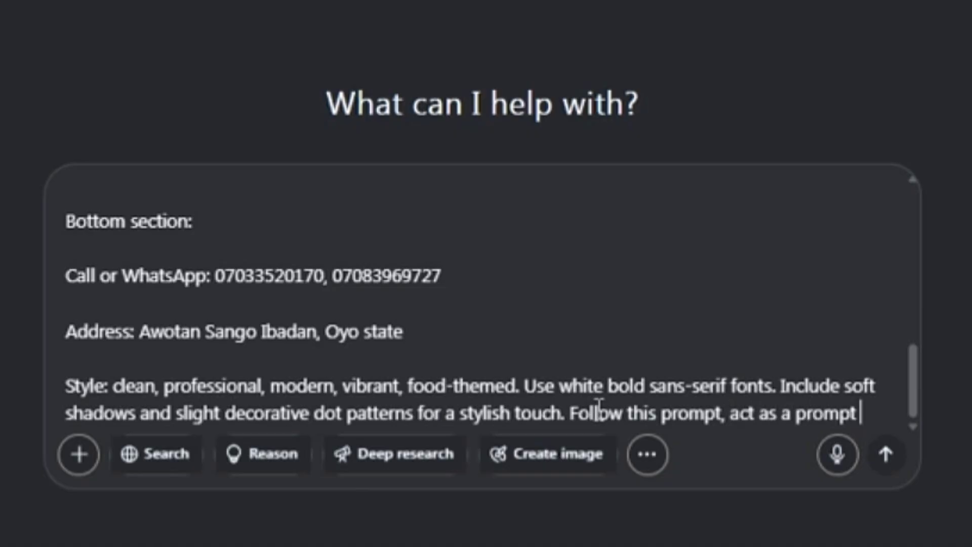
{"action": "type", "text": " engineer"}
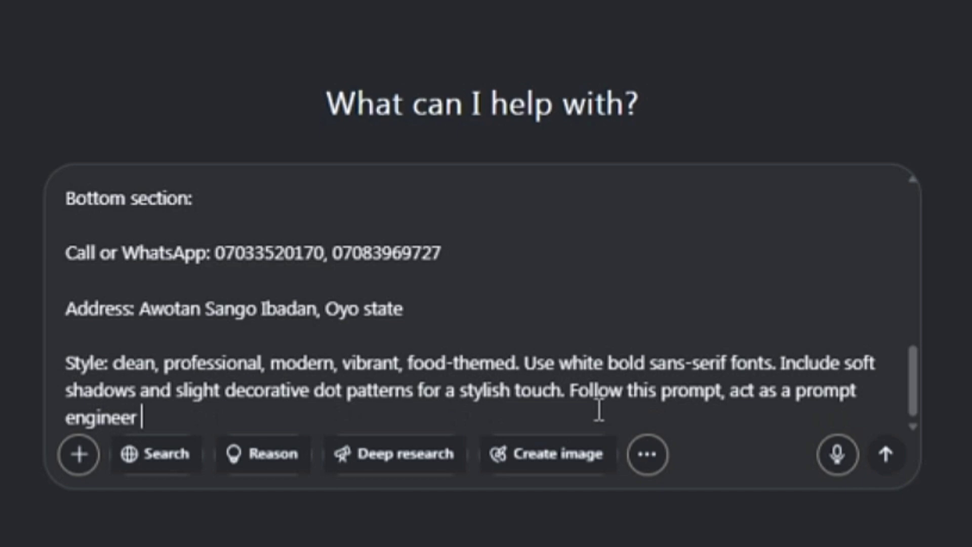
{"action": "type", "text": " and optimis"}
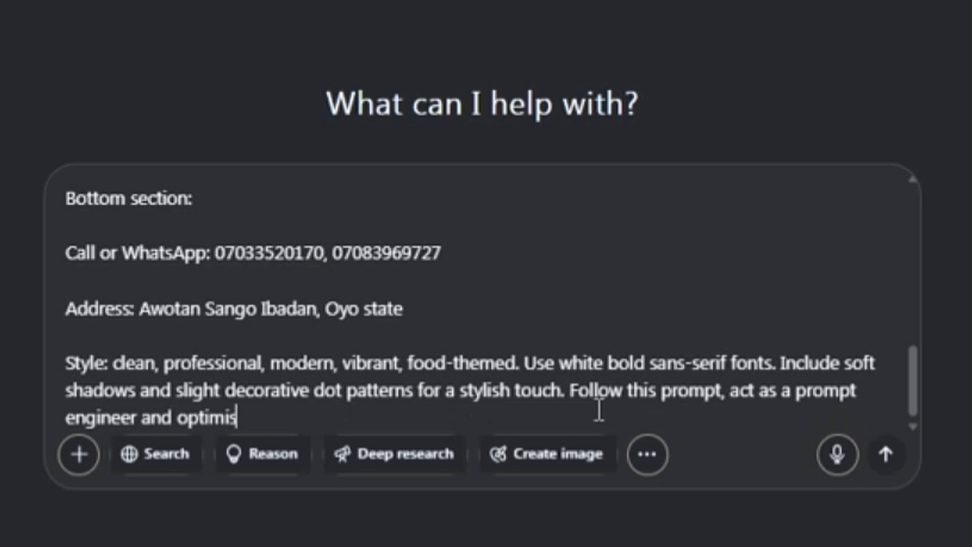
{"action": "type", "text": "e this "}
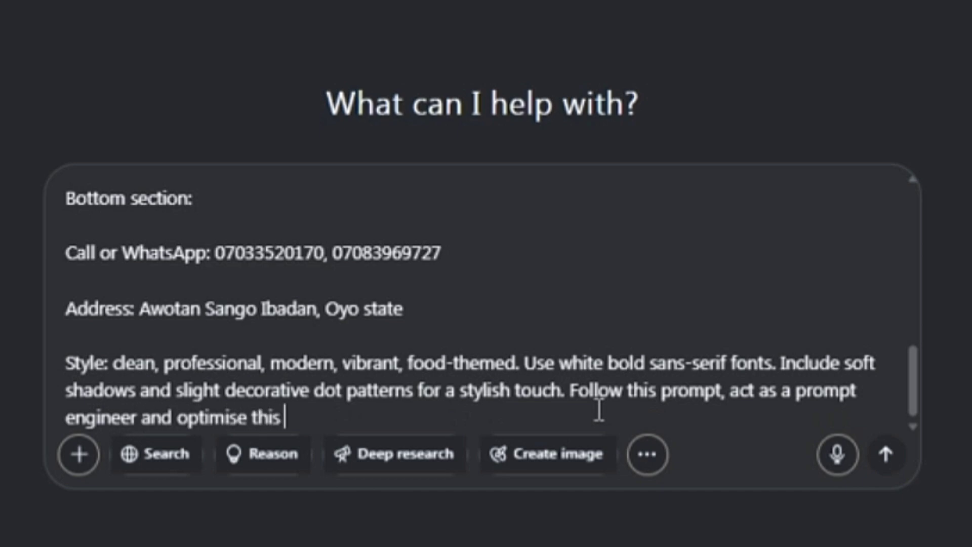
{"action": "type", "text": "prompt i"}
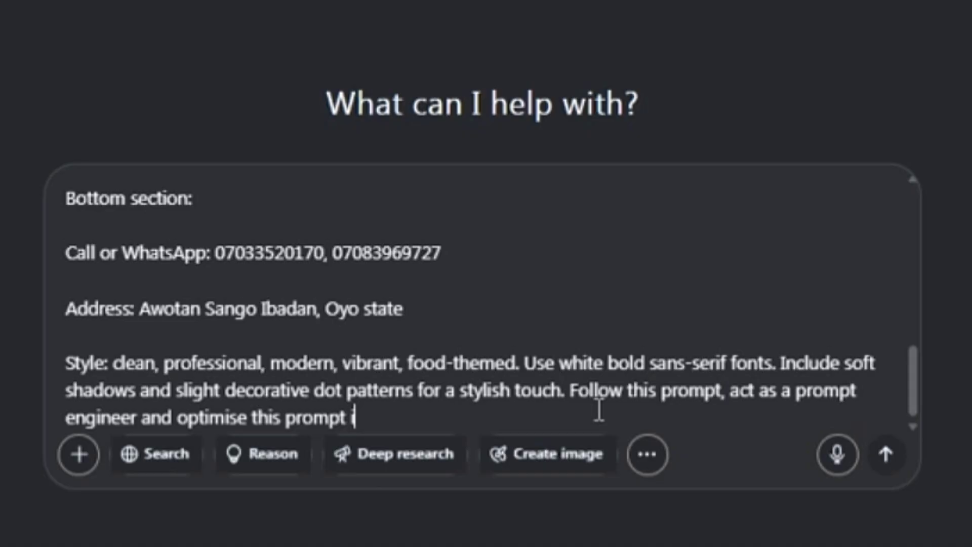
{"action": "type", "text": "n qa"}
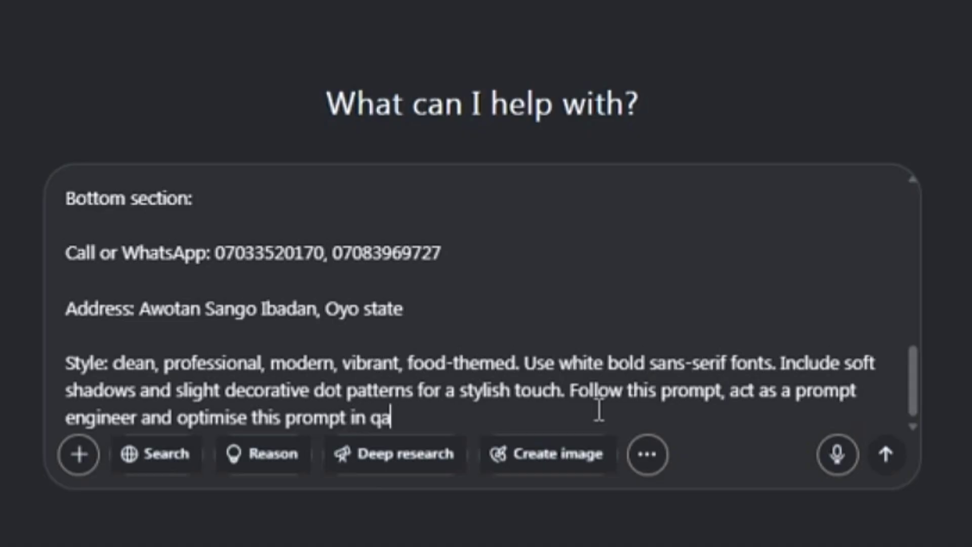
{"action": "key", "text": "BackSpace"}
{"action": "key", "text": "BackSpace"}
{"action": "type", "text": "a better"}
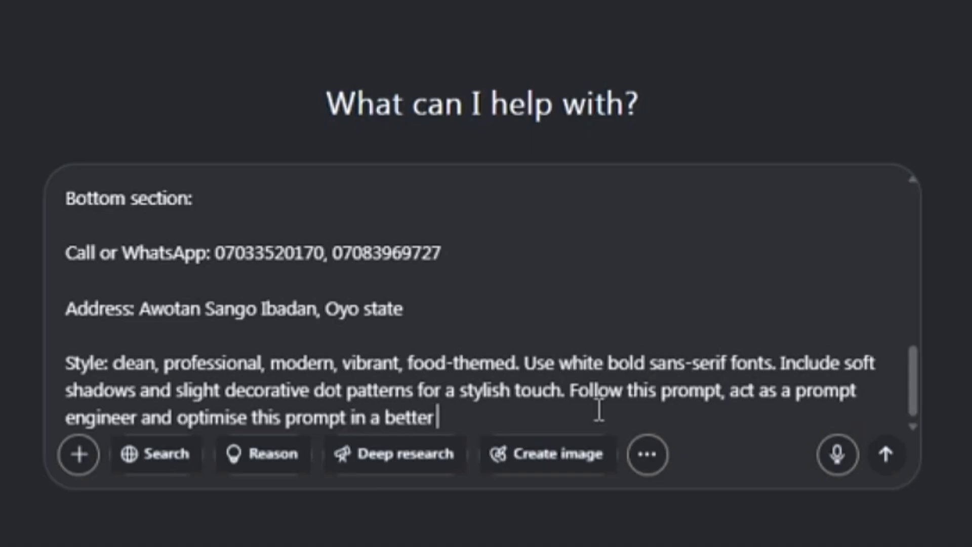
{"action": "type", "text": " way for me"}
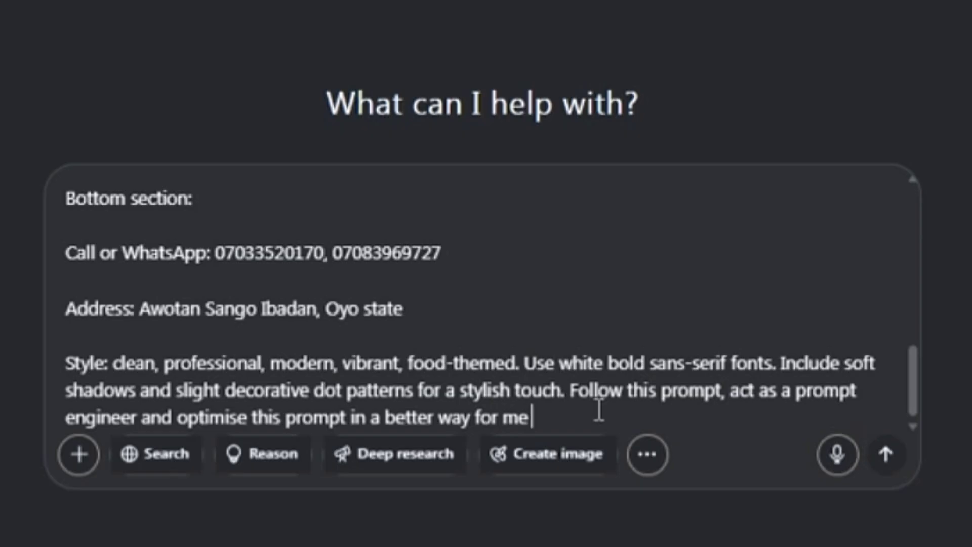
{"action": "type", "text": " to get"}
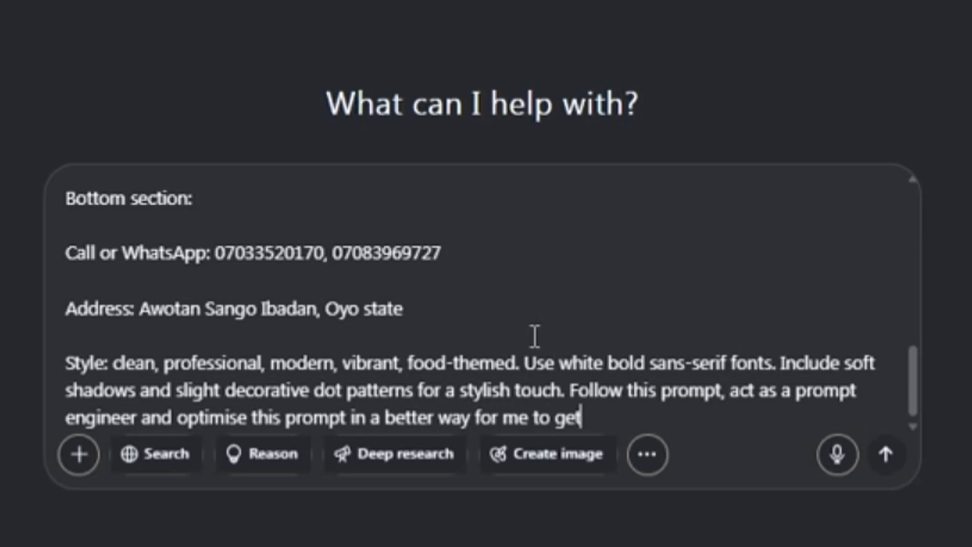
{"action": "type", "text": " a better"}
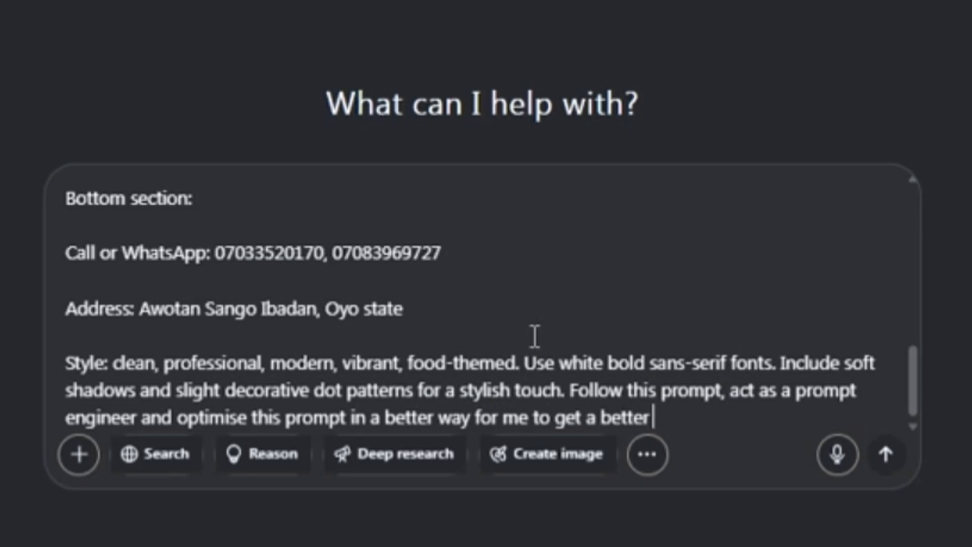
{"action": "type", "text": " result"}
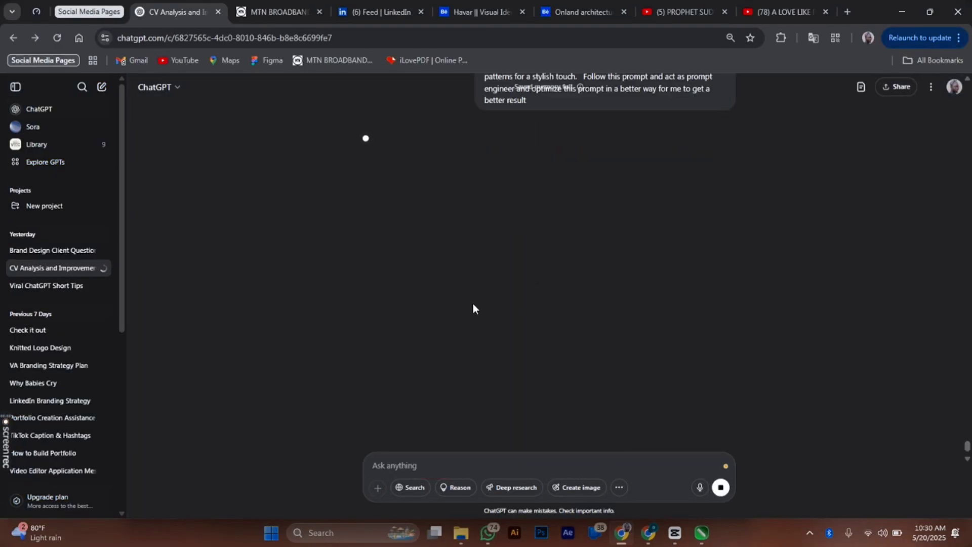
Step: Read through ChatGPT's optimised split-layout flyer prompt and turn on Create image mode
{"action": "scroll", "coordinate": [441, 298], "scroll_direction": "down", "scroll_amount": 2}
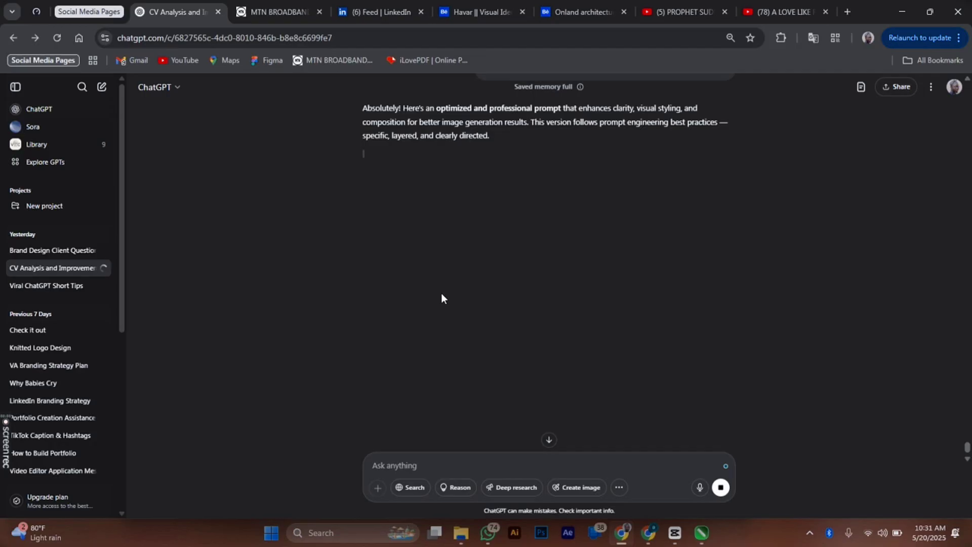
{"action": "scroll", "coordinate": [437, 313], "scroll_direction": "up", "scroll_amount": 5}
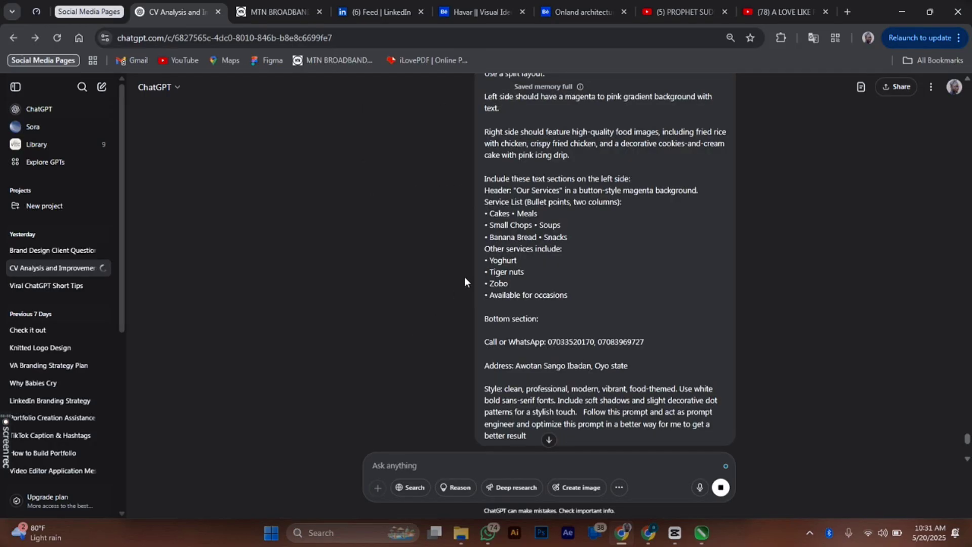
{"action": "scroll", "coordinate": [461, 273], "scroll_direction": "down", "scroll_amount": 8}
{"action": "scroll", "coordinate": [440, 268], "scroll_direction": "up", "scroll_amount": 4}
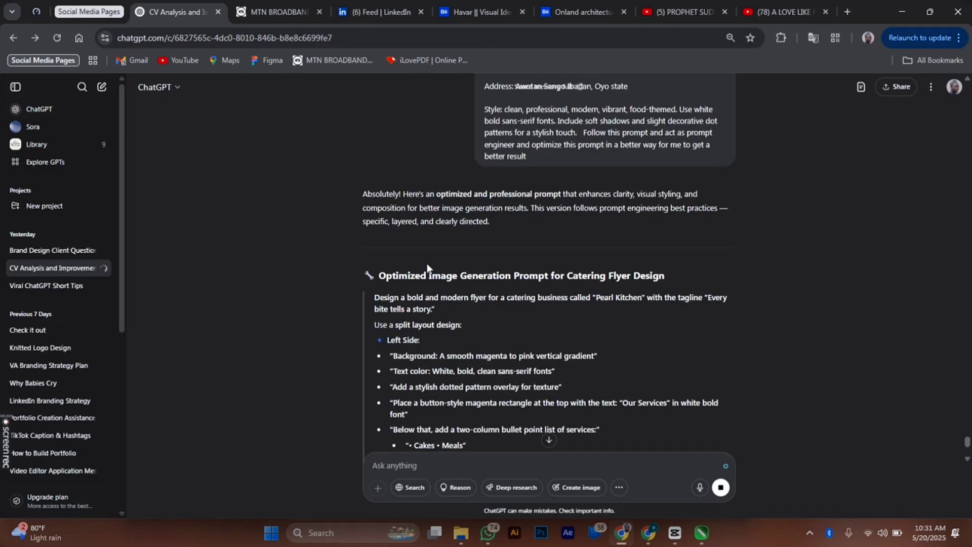
{"action": "scroll", "coordinate": [418, 283], "scroll_direction": "down", "scroll_amount": 1}
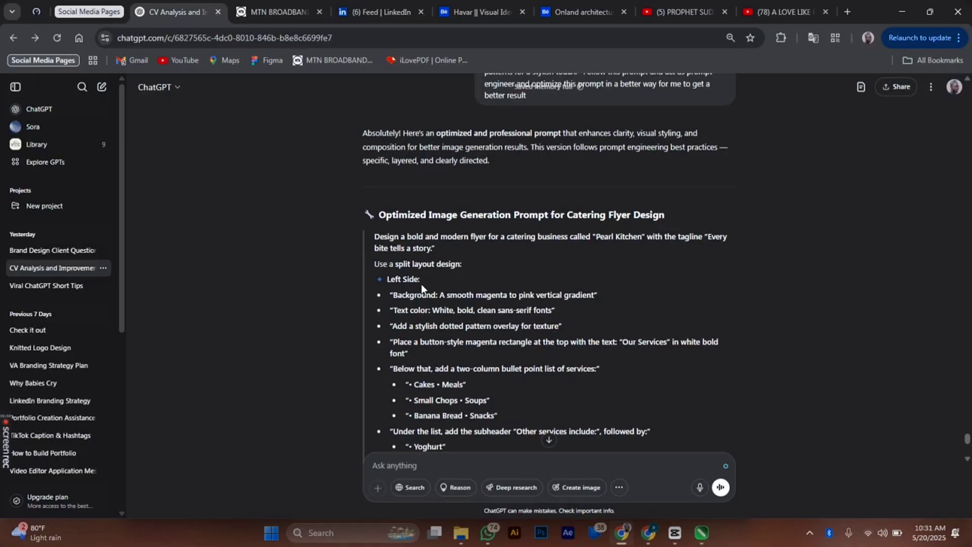
{"action": "scroll", "coordinate": [422, 289], "scroll_direction": "down", "scroll_amount": 2}
{"action": "scroll", "coordinate": [421, 289], "scroll_direction": "down", "scroll_amount": 1}
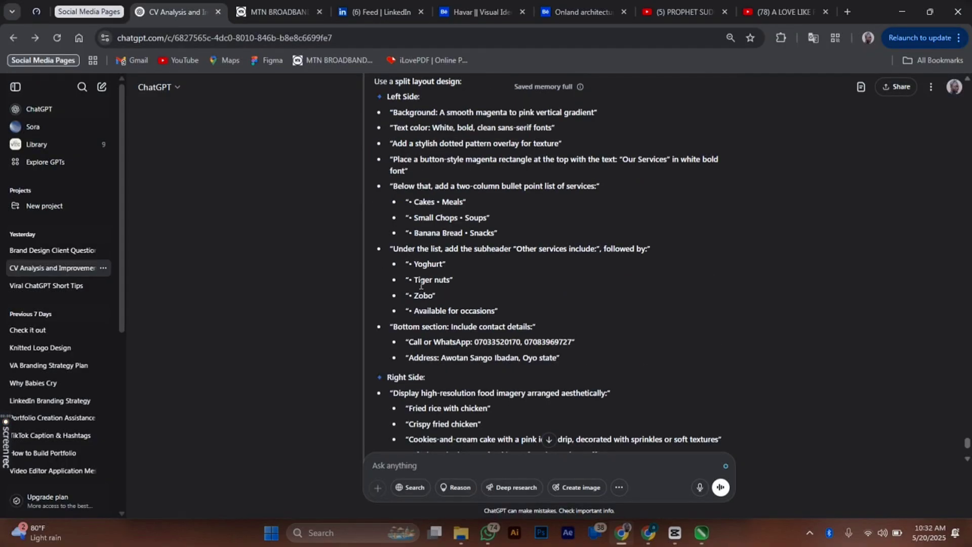
{"action": "scroll", "coordinate": [421, 285], "scroll_direction": "down", "scroll_amount": 1}
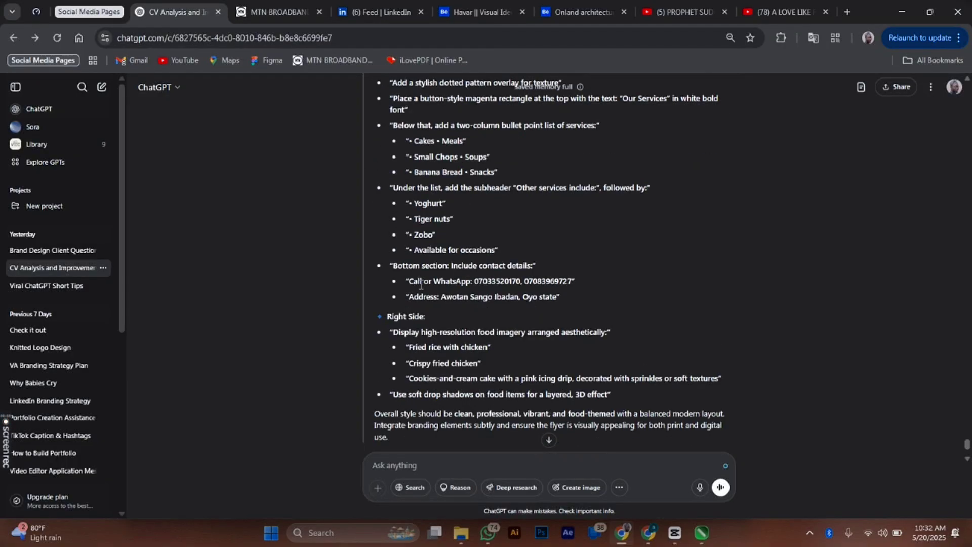
{"action": "scroll", "coordinate": [421, 284], "scroll_direction": "down", "scroll_amount": 2}
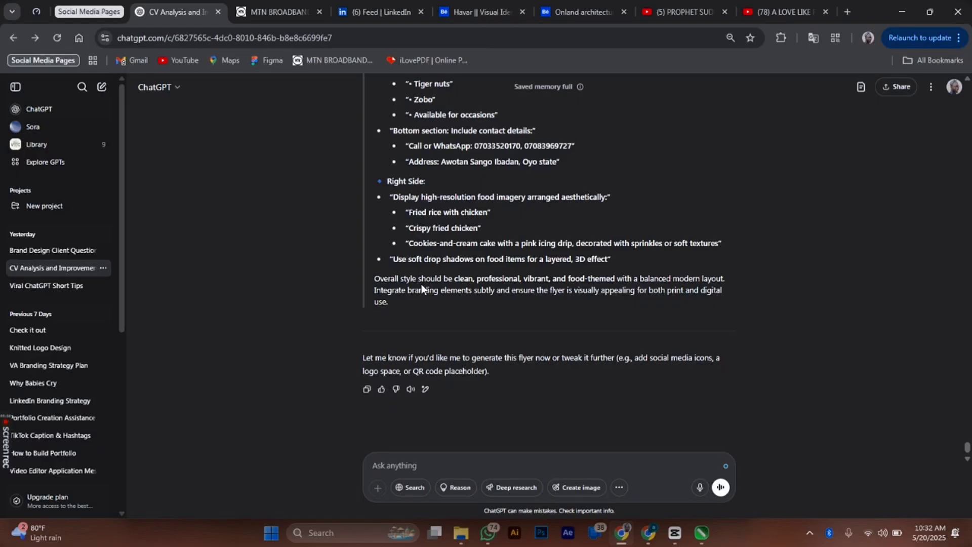
{"action": "left_click", "coordinate": [577, 487]}
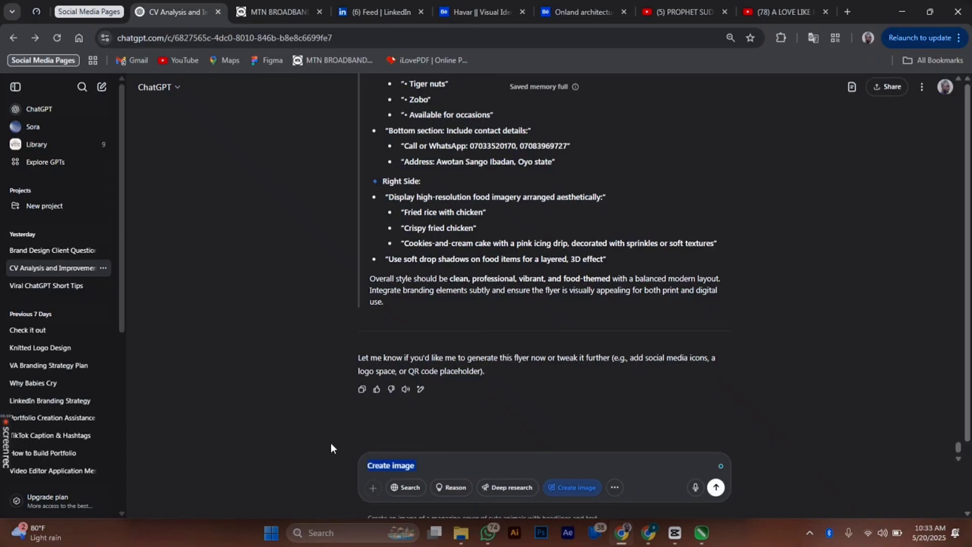
Step: Paste the optimised flyer prompt and send it as an image request
{"action": "key", "text": "ctrl+v"}
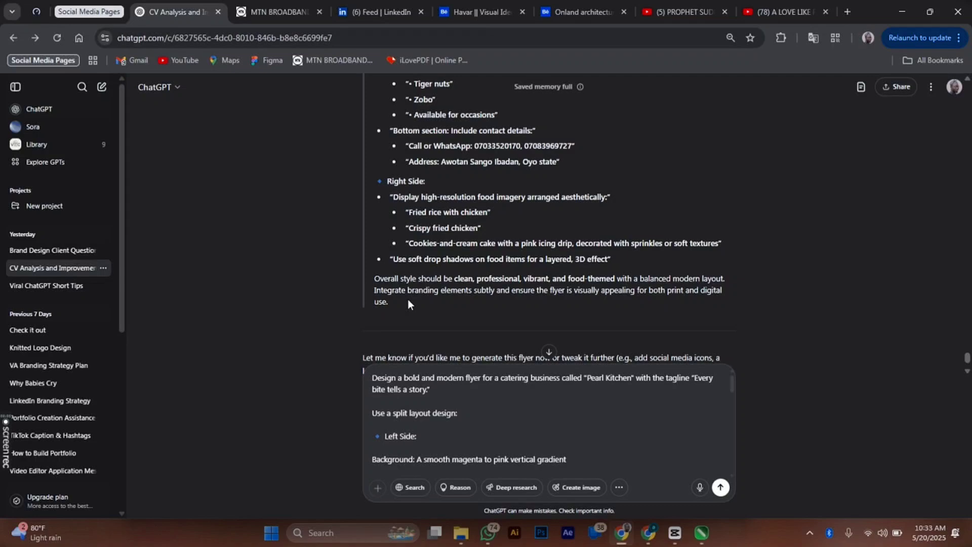
{"action": "scroll", "coordinate": [438, 410], "scroll_direction": "down", "scroll_amount": 10}
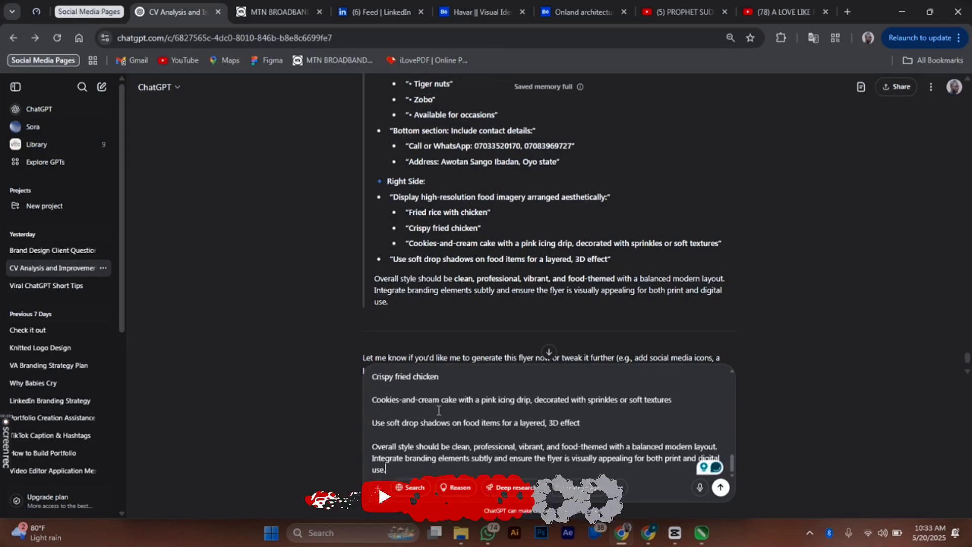
{"action": "left_click", "coordinate": [721, 488]}
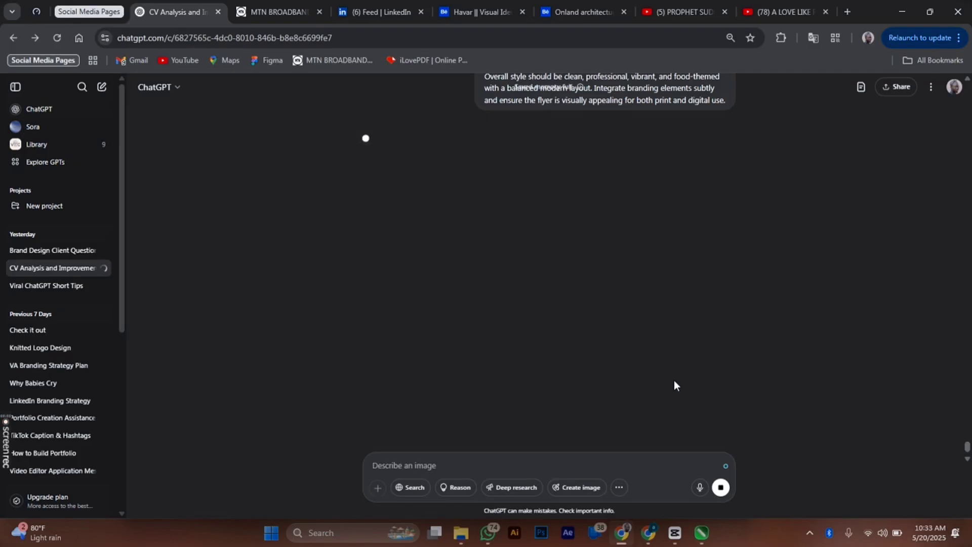
Step: Switch to the other browser window with the swap-and-zobo-image flyer chat
{"action": "key", "text": "alt+Tab"}
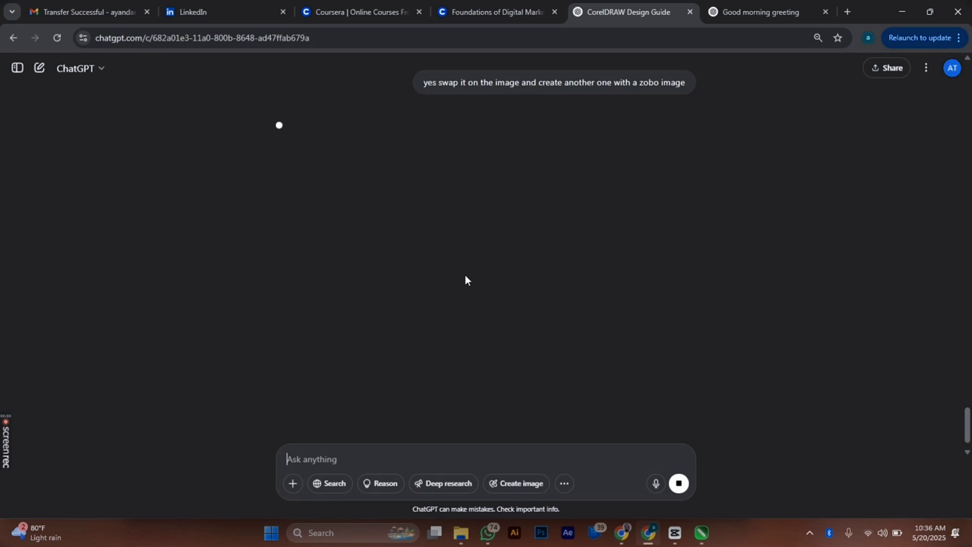
Step: Scroll up the chat toward the generated Pearl Kitchen flyer image
{"action": "scroll", "coordinate": [481, 249], "scroll_direction": "up", "scroll_amount": 10}
{"action": "scroll", "coordinate": [481, 245], "scroll_direction": "up", "scroll_amount": 10}
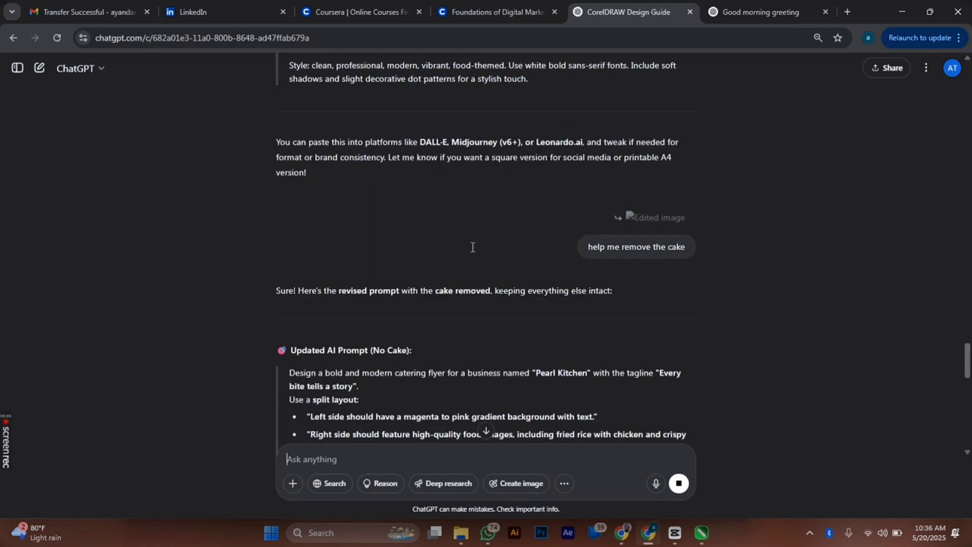